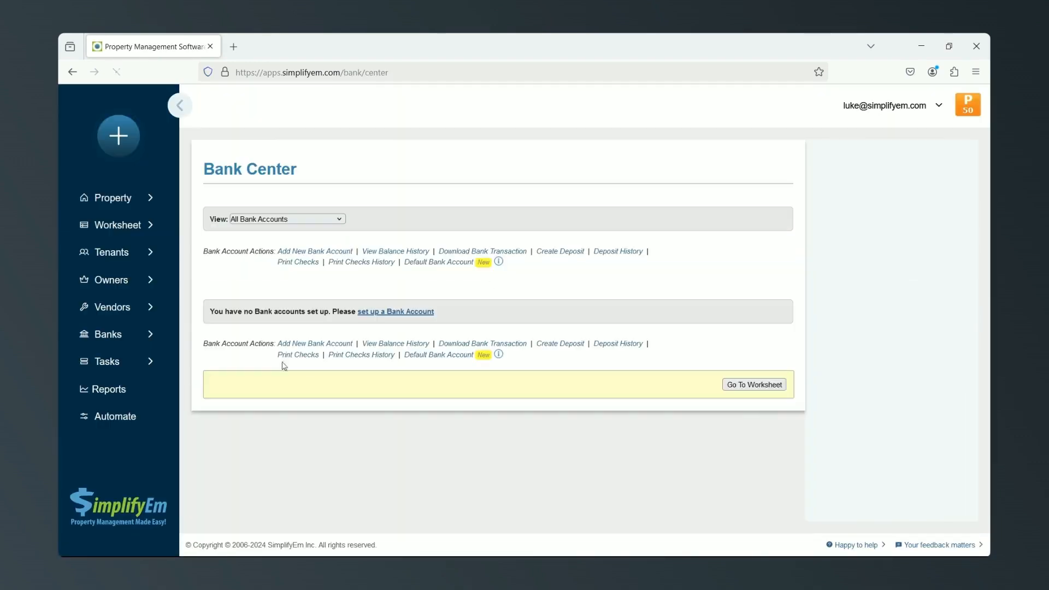
# Start a new bank account named Operating, with type Checking, bank name Bank of America and account holder PM Company.
pyautogui.click(310, 252)
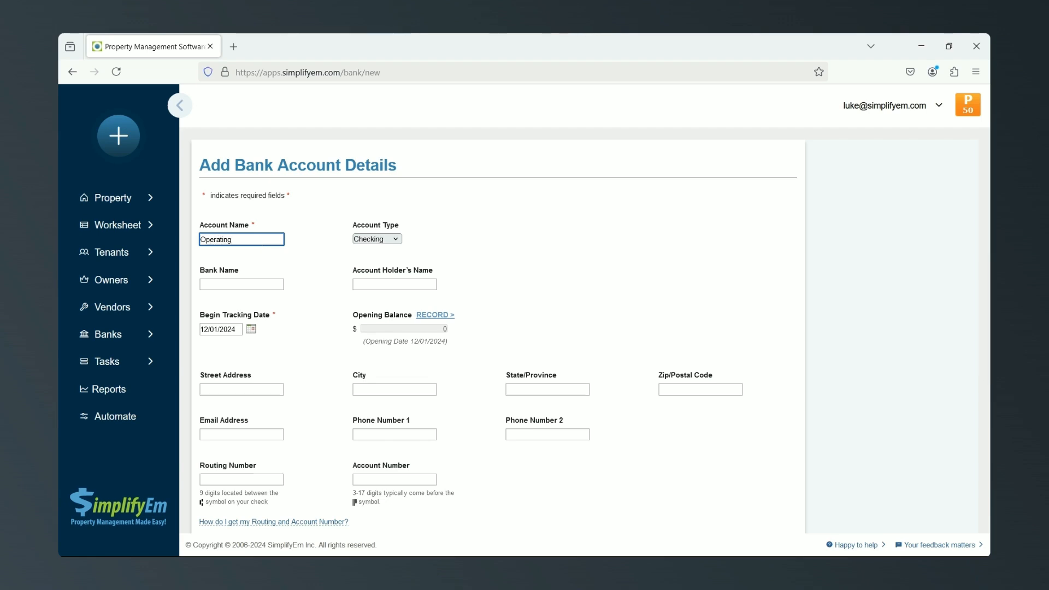
pyautogui.click(377, 240)
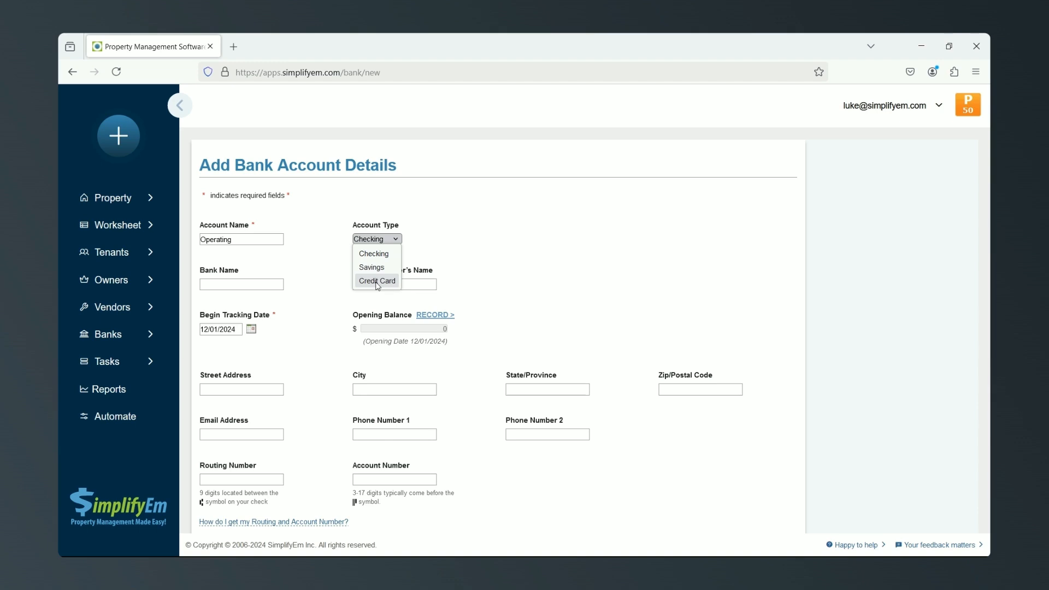
pyautogui.click(383, 254)
pyautogui.click(268, 286)
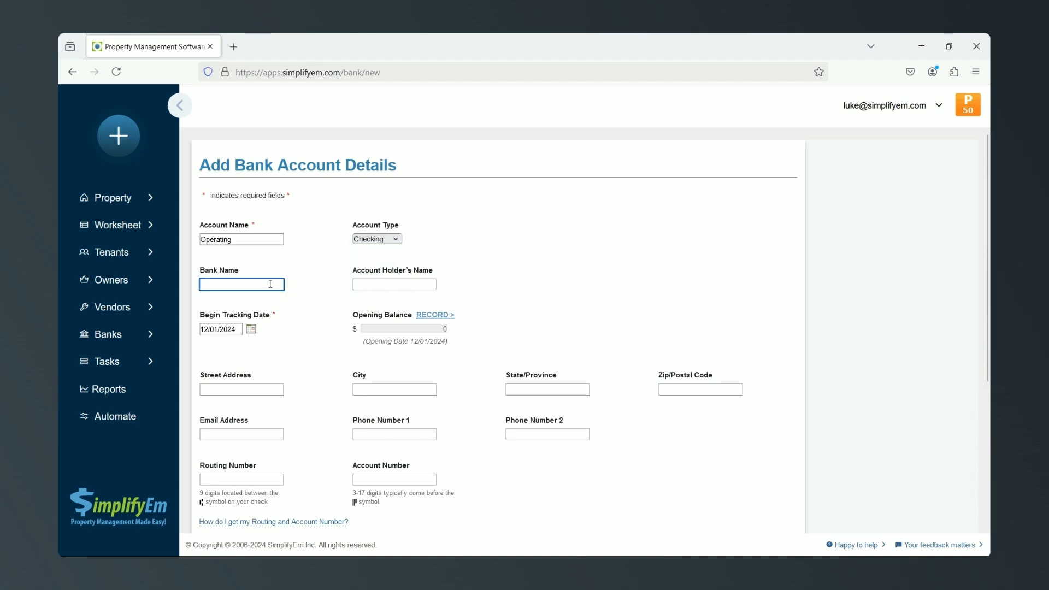
pyautogui.write('Bank of America')
pyautogui.click(375, 283)
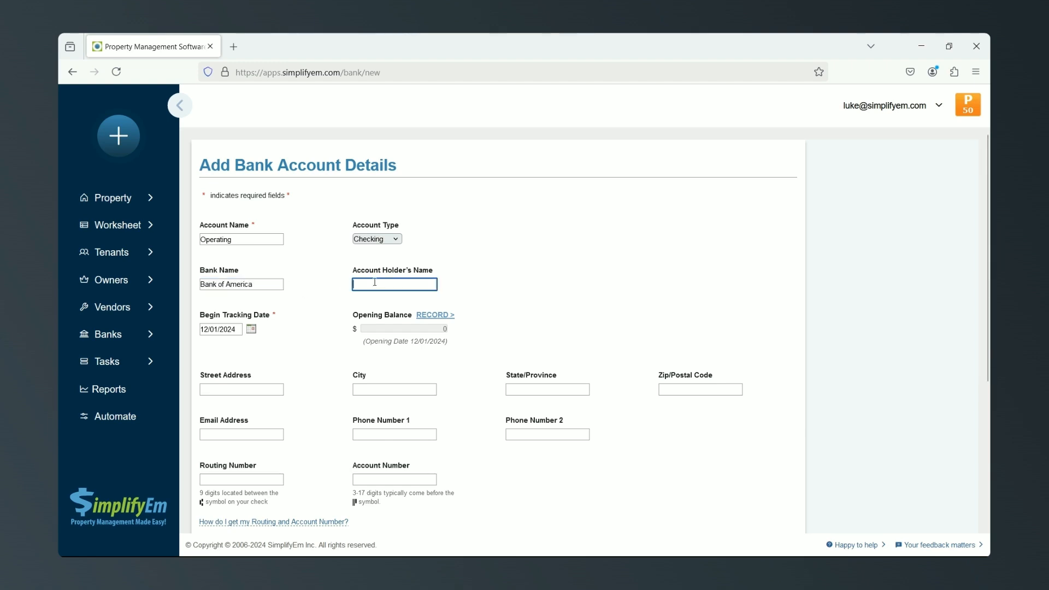
pyautogui.write('PM Compan')
# Record a $100 opening balance dated 12/01/2024 for the Operating account, leaving notes and property allocations empty.
pyautogui.click(252, 331)
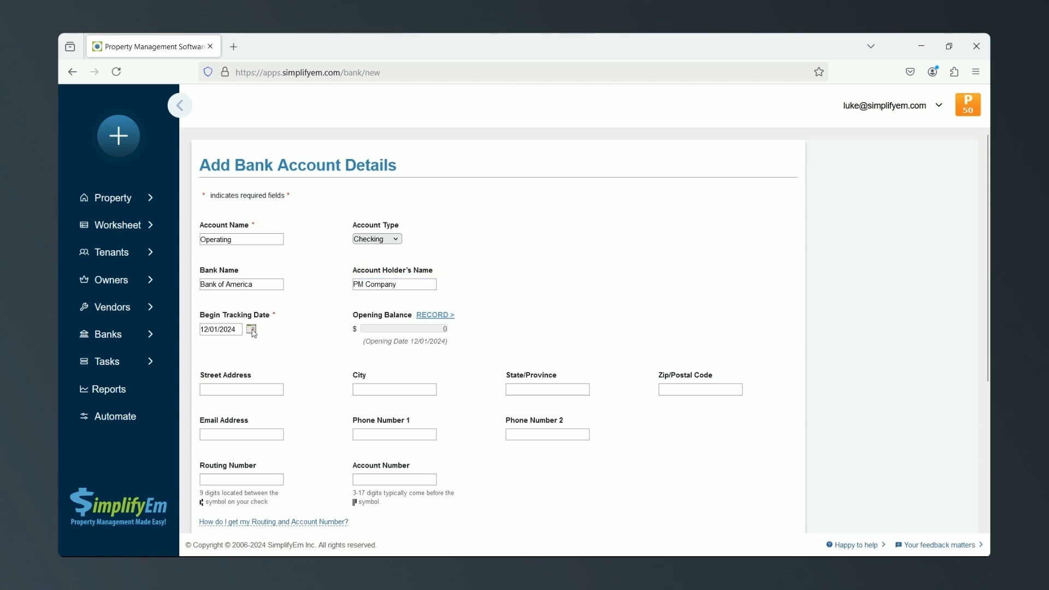
pyautogui.click(299, 323)
pyautogui.click(434, 315)
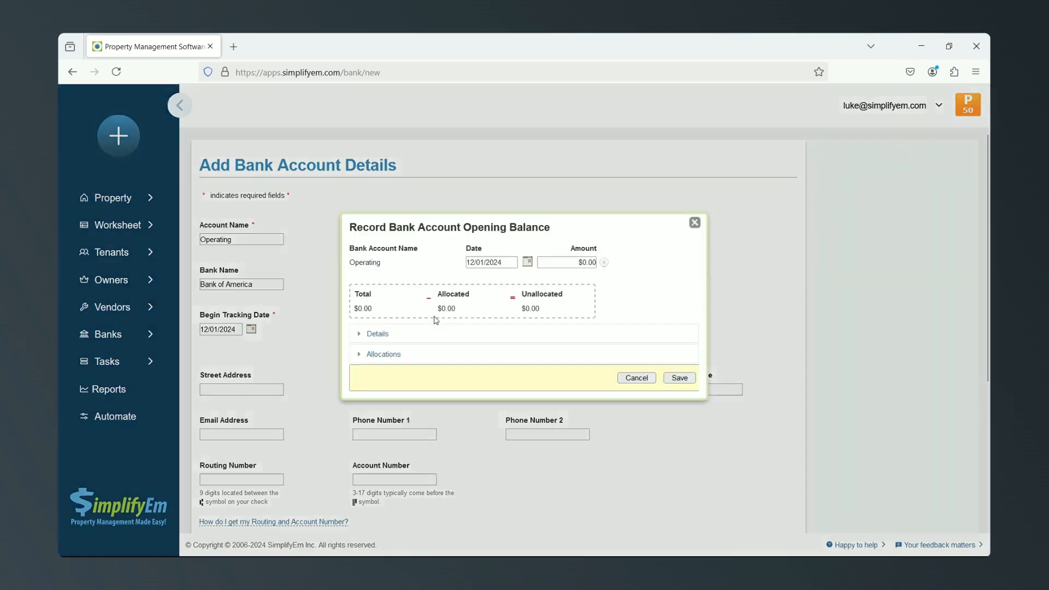
pyautogui.click(574, 264)
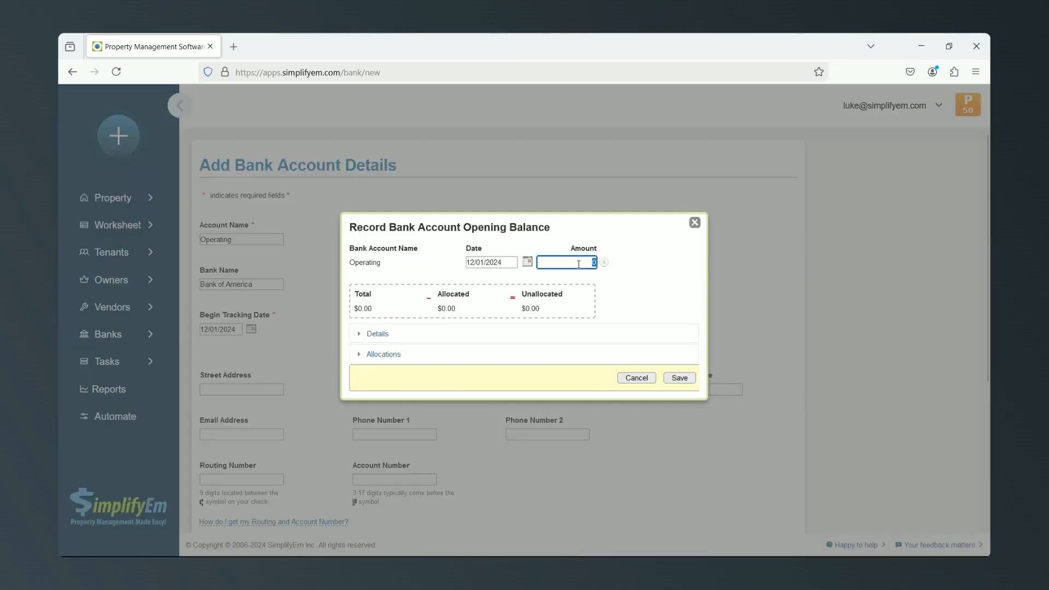
pyautogui.write('100')
pyautogui.click(382, 334)
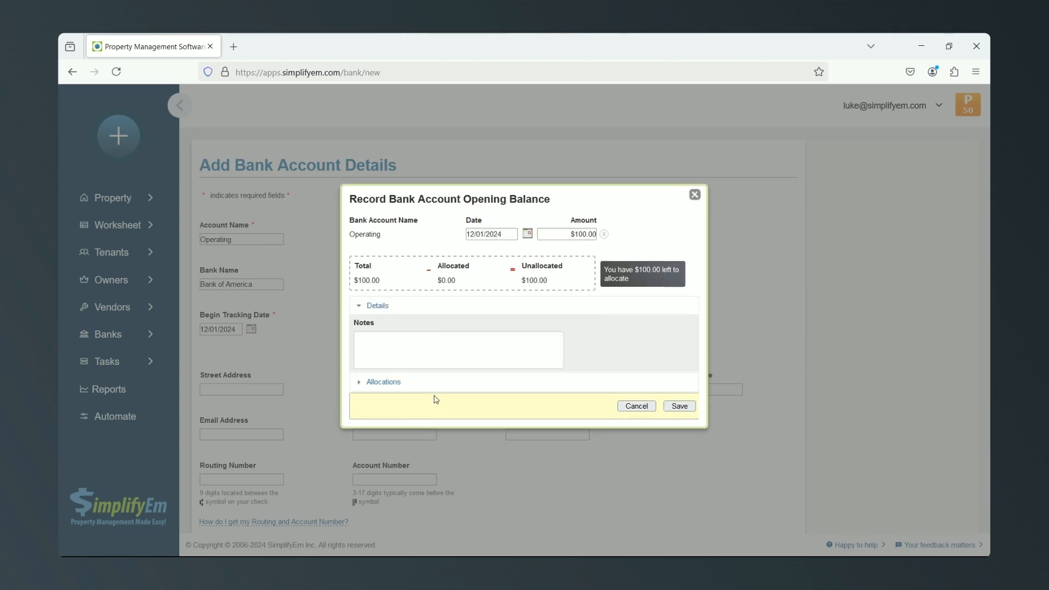
pyautogui.click(381, 384)
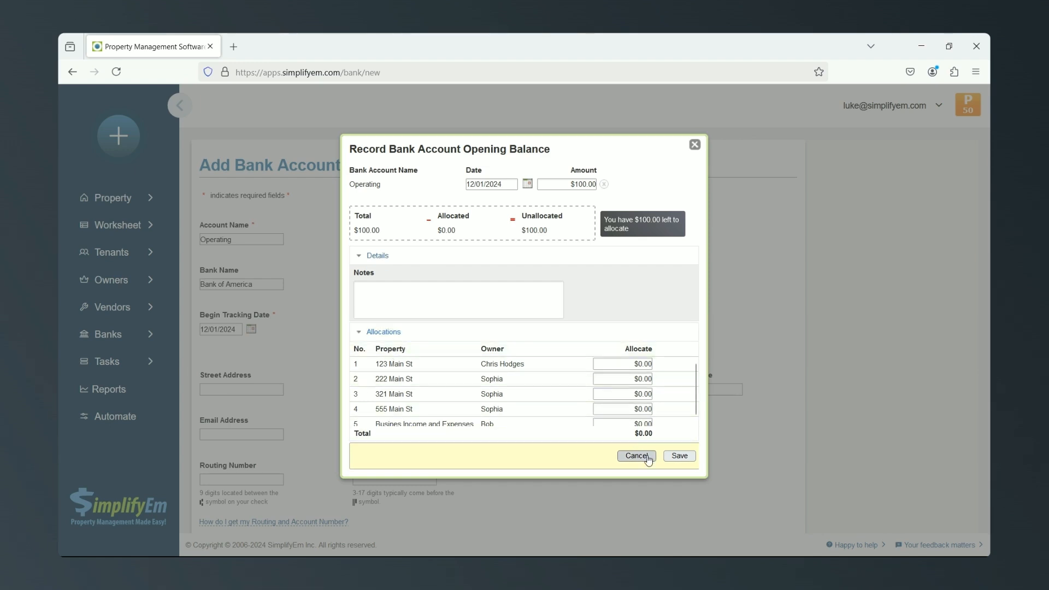
pyautogui.click(679, 456)
# Fill in the bank account's street address, routing number and account number.
pyautogui.click(274, 390)
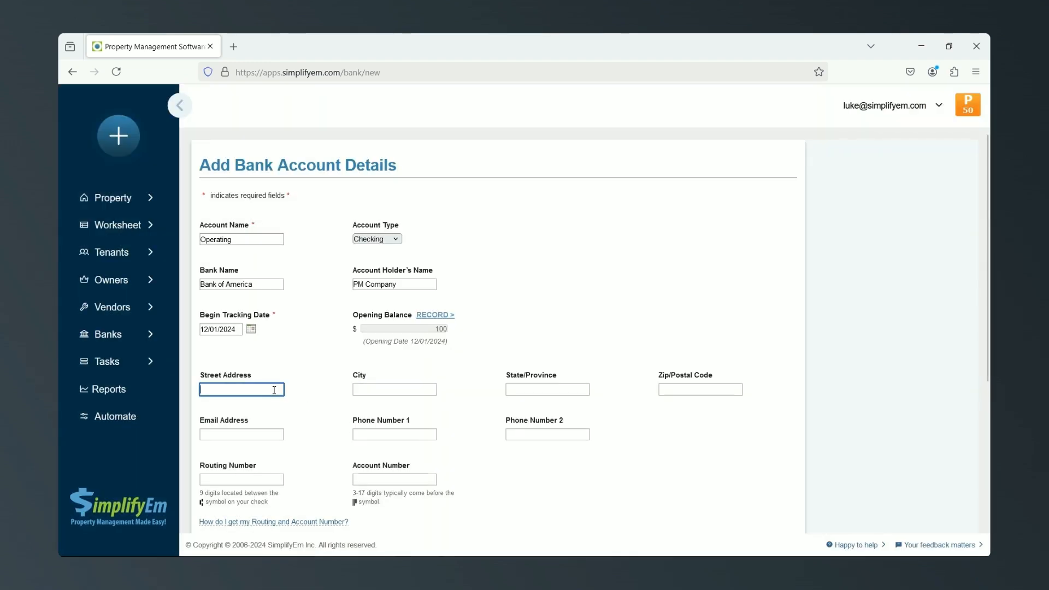
pyautogui.write('789 Main St')
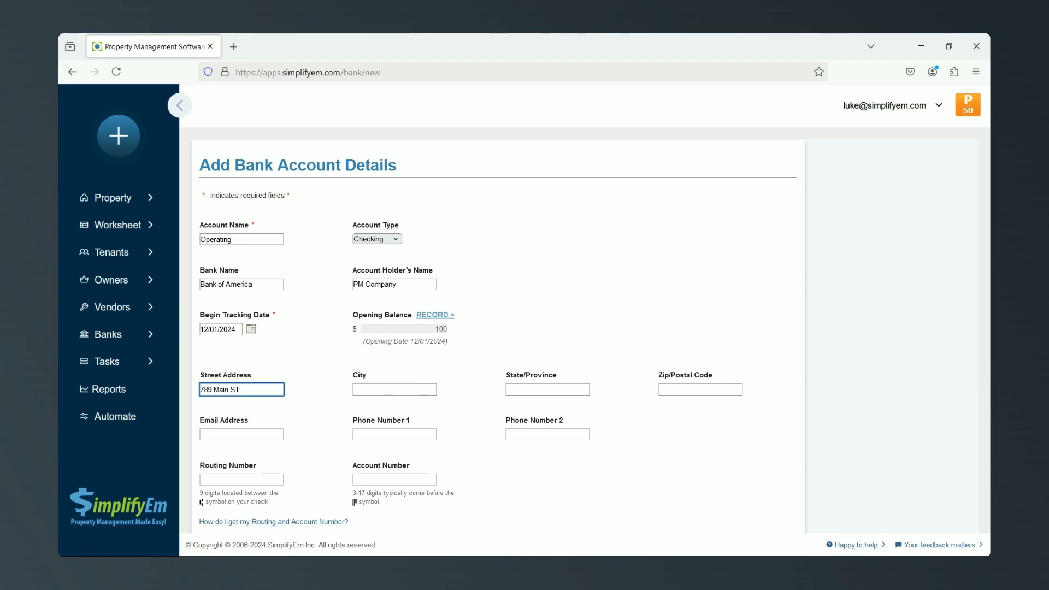
pyautogui.click(363, 388)
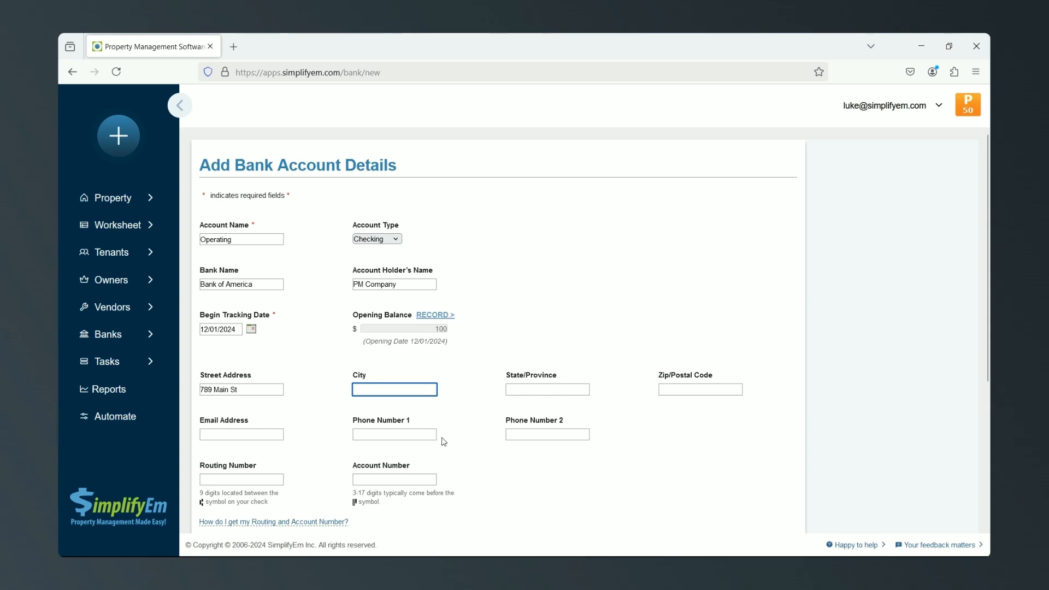
pyautogui.click(251, 477)
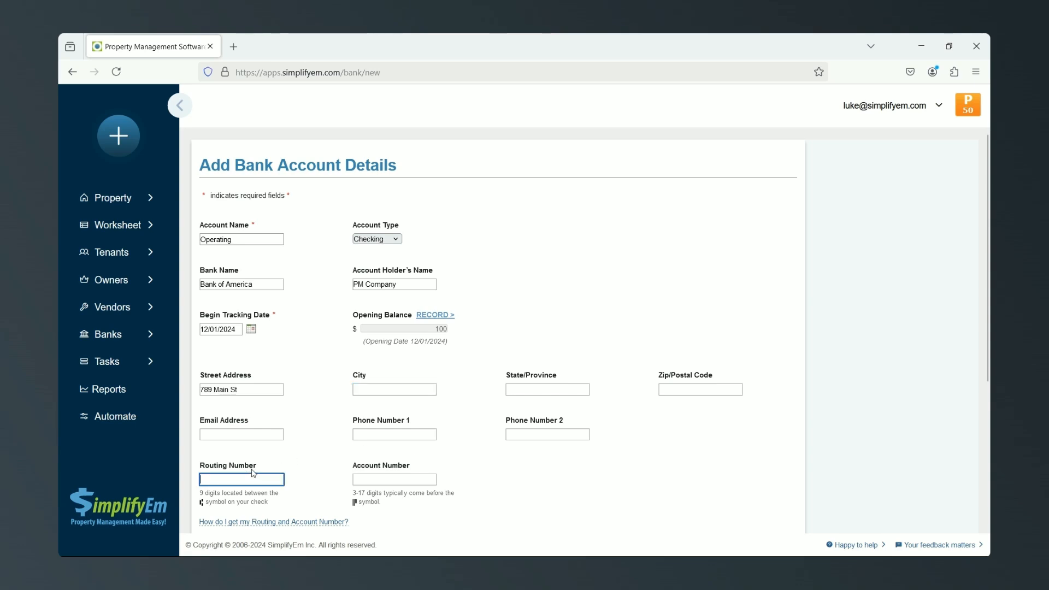
pyautogui.write('15683868')
pyautogui.click(402, 480)
pyautogui.write('9876543210')
# Expand the check printing settings and review the available check stock and font options.
pyautogui.scroll(-3, 475, 475)
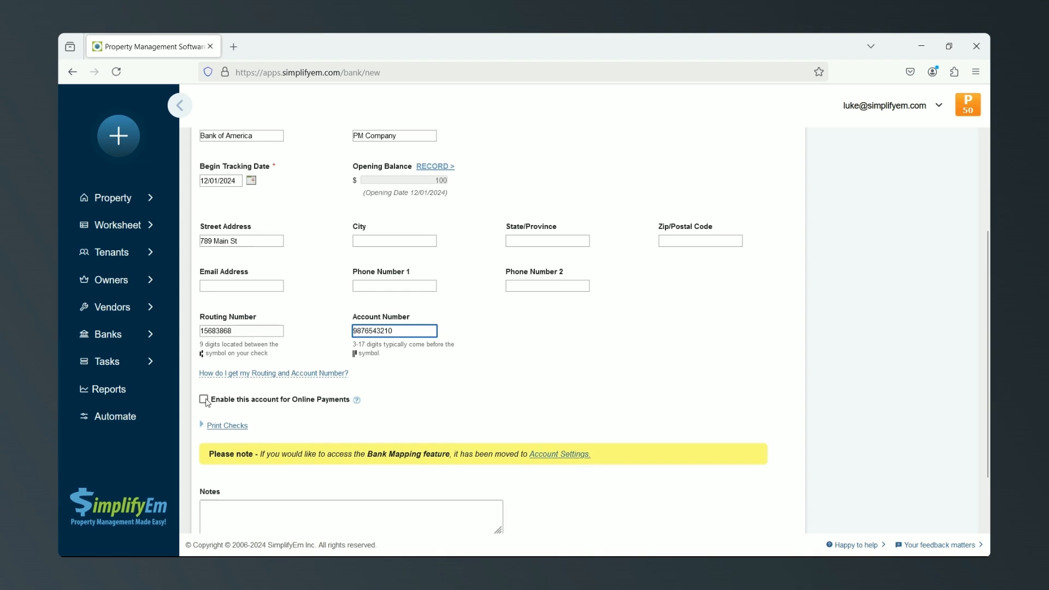
pyautogui.click(239, 431)
pyautogui.scroll(-2, 314, 425)
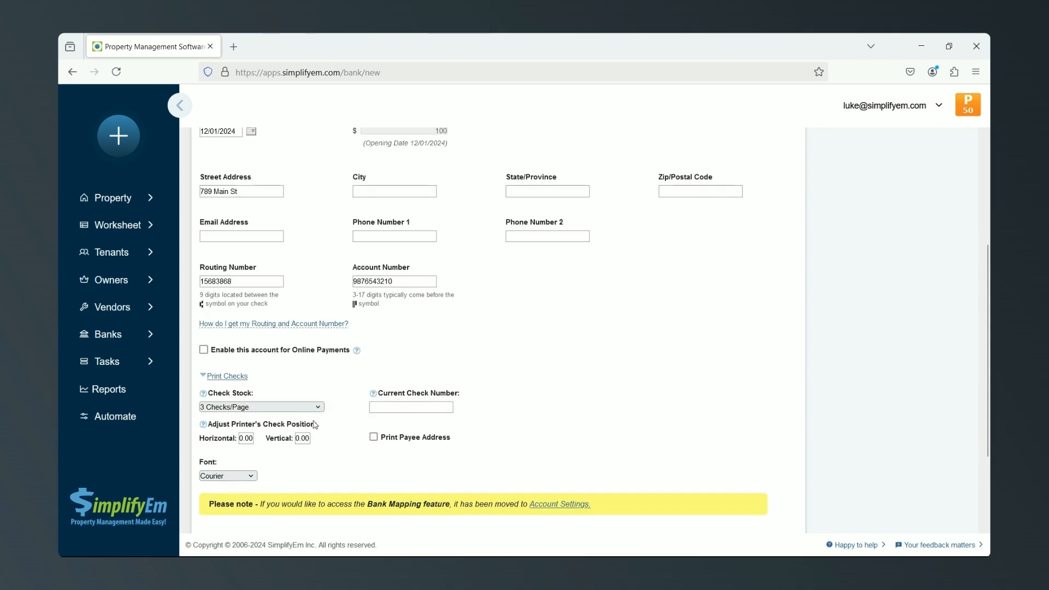
pyautogui.click(292, 409)
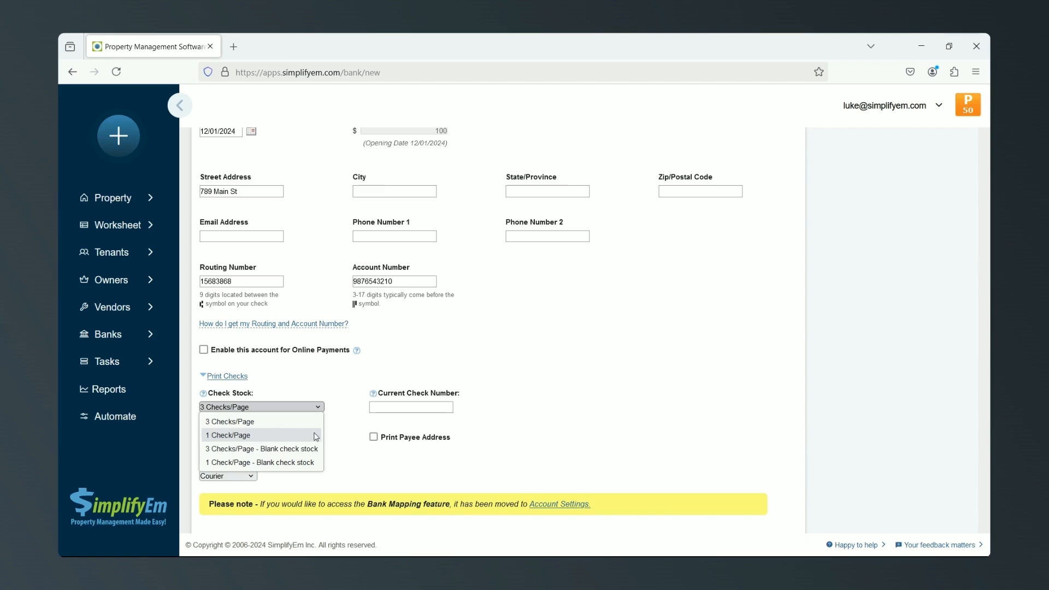
pyautogui.click(344, 430)
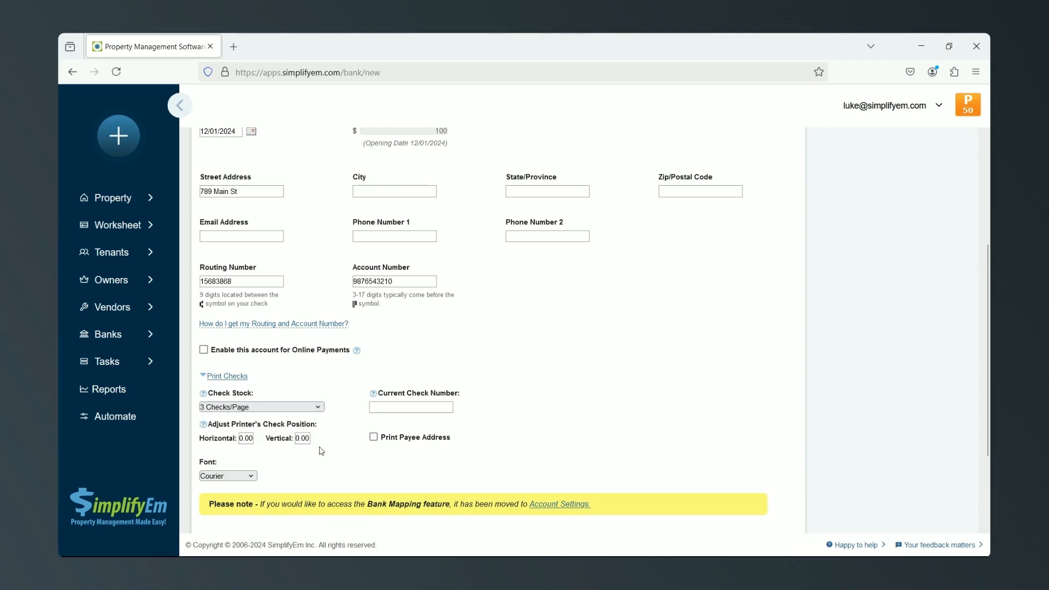
pyautogui.click(240, 476)
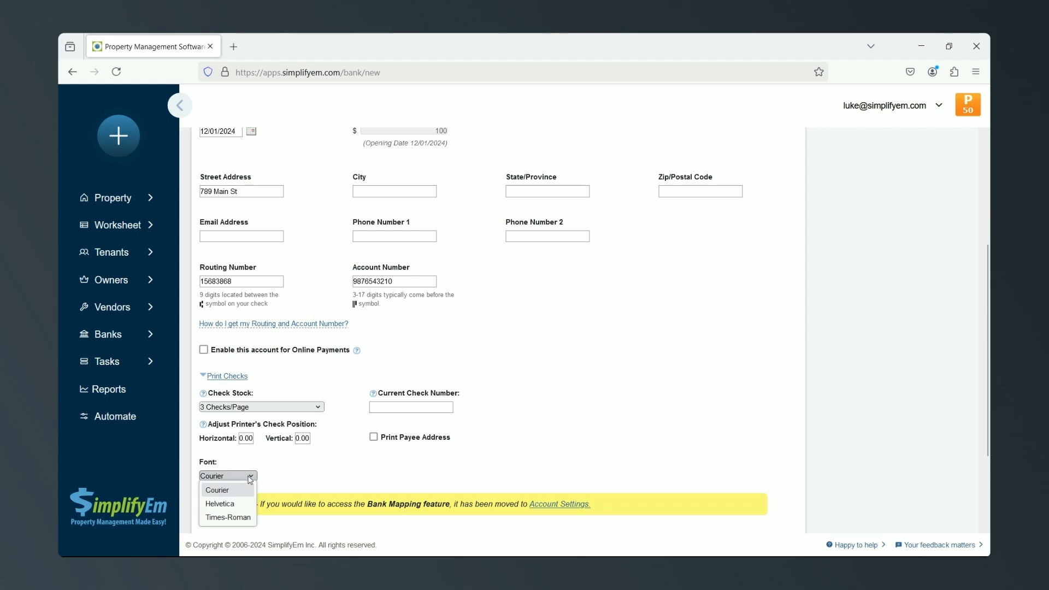
pyautogui.click(285, 474)
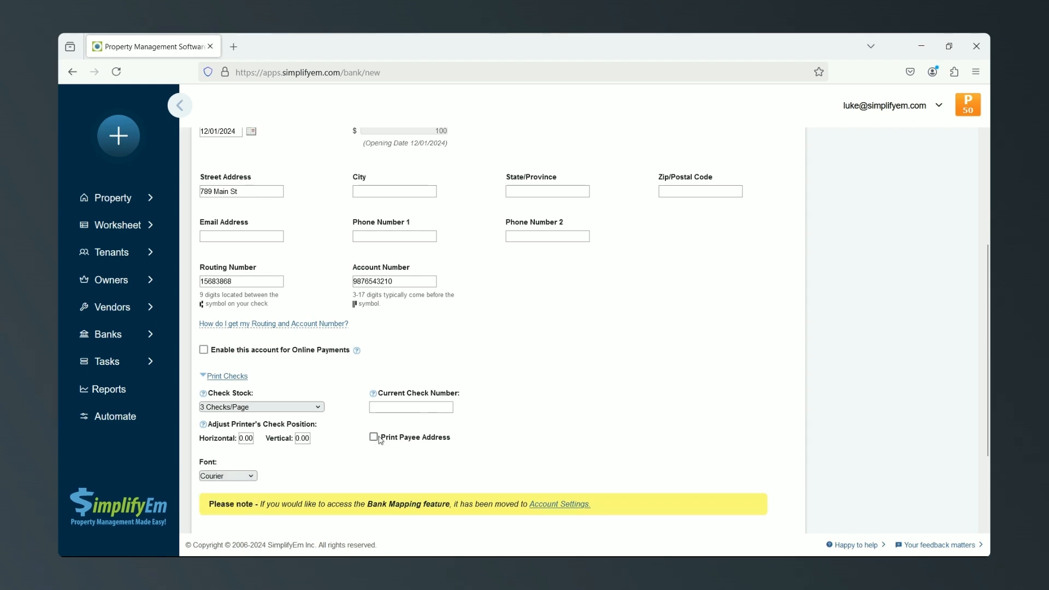
# Save the new bank account with its default check printing settings and no notes.
pyautogui.scroll(-3, 533, 402)
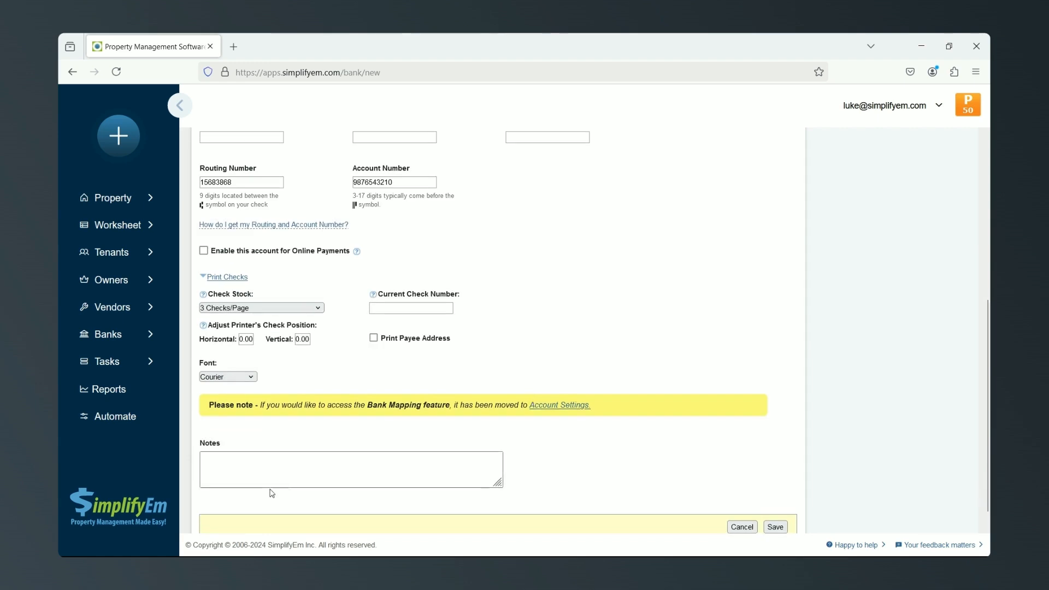
pyautogui.scroll(-1, 754, 486)
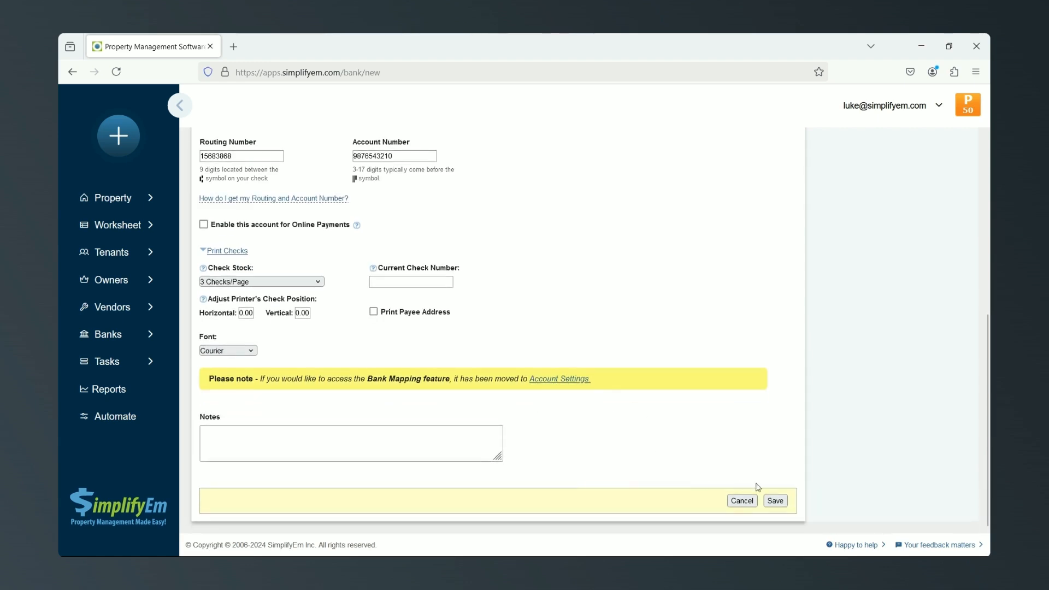
pyautogui.click(775, 501)
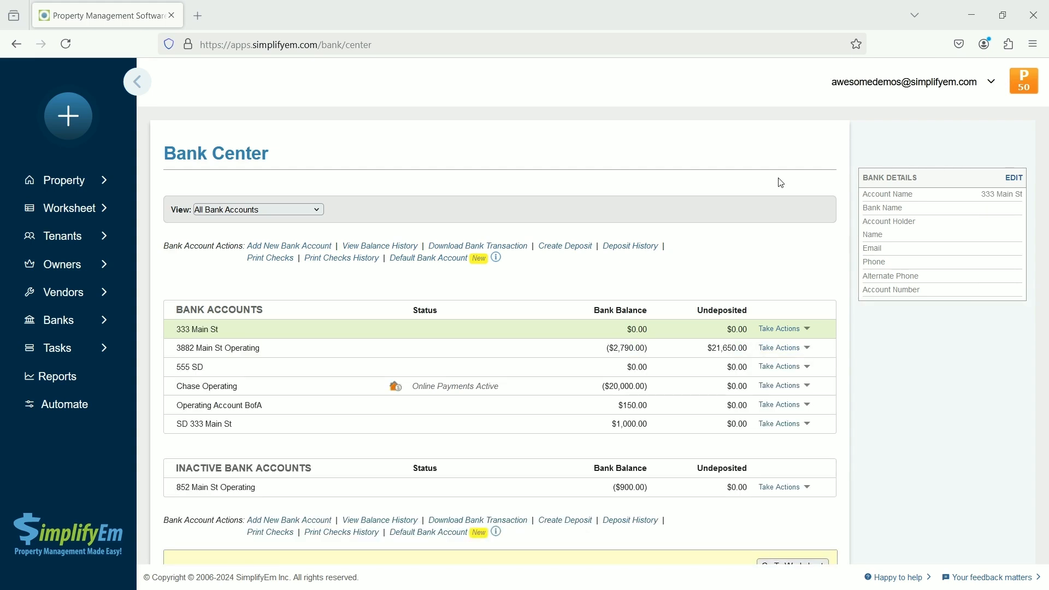
# In the account settings, choose Operating Account BofA as the default bank account for income.
pyautogui.click(992, 82)
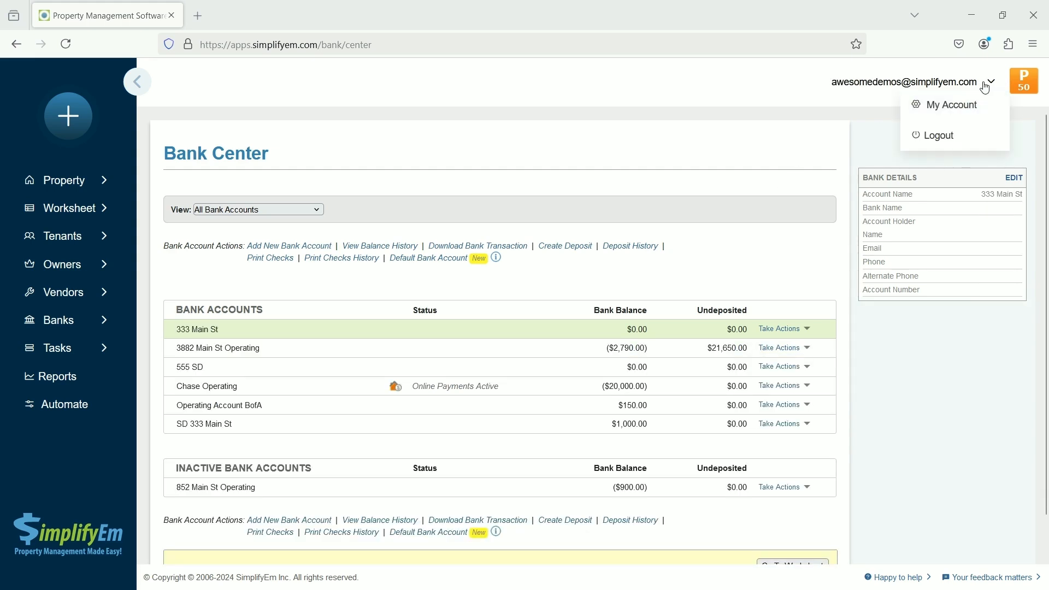
pyautogui.click(978, 107)
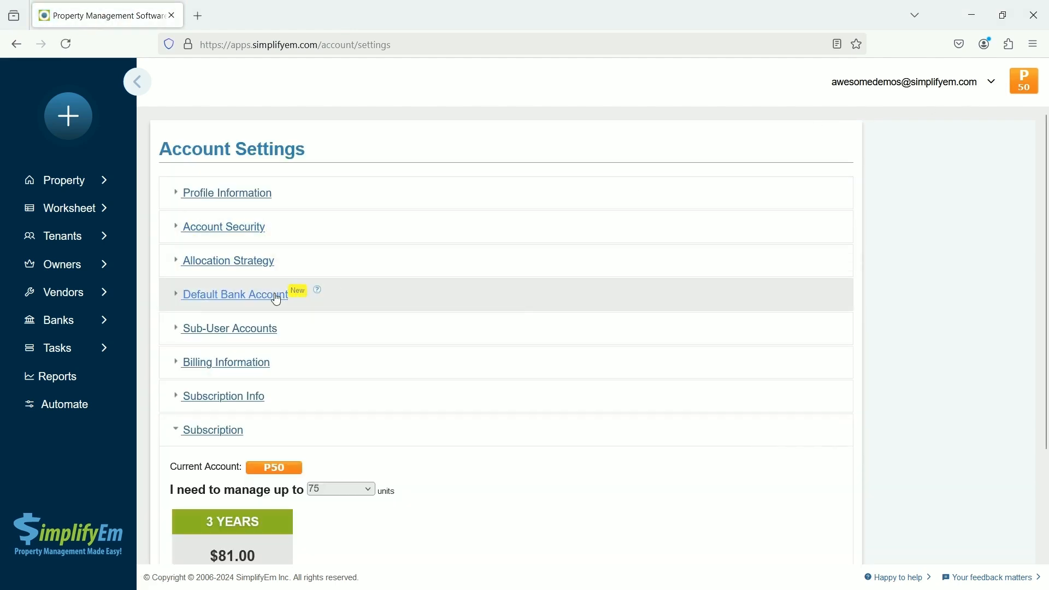
pyautogui.click(277, 298)
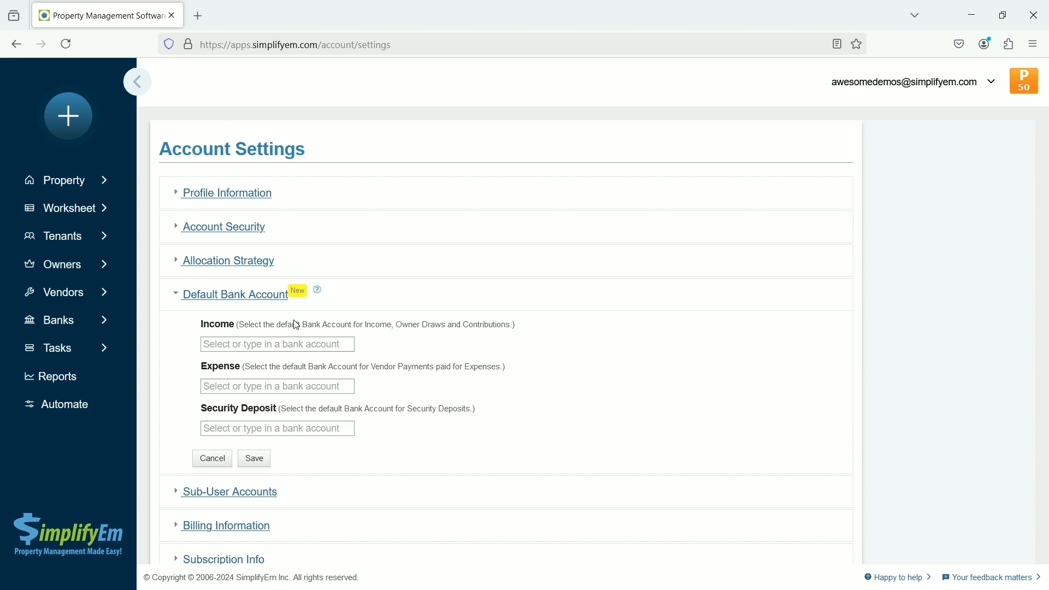
pyautogui.click(240, 344)
pyautogui.write('op')
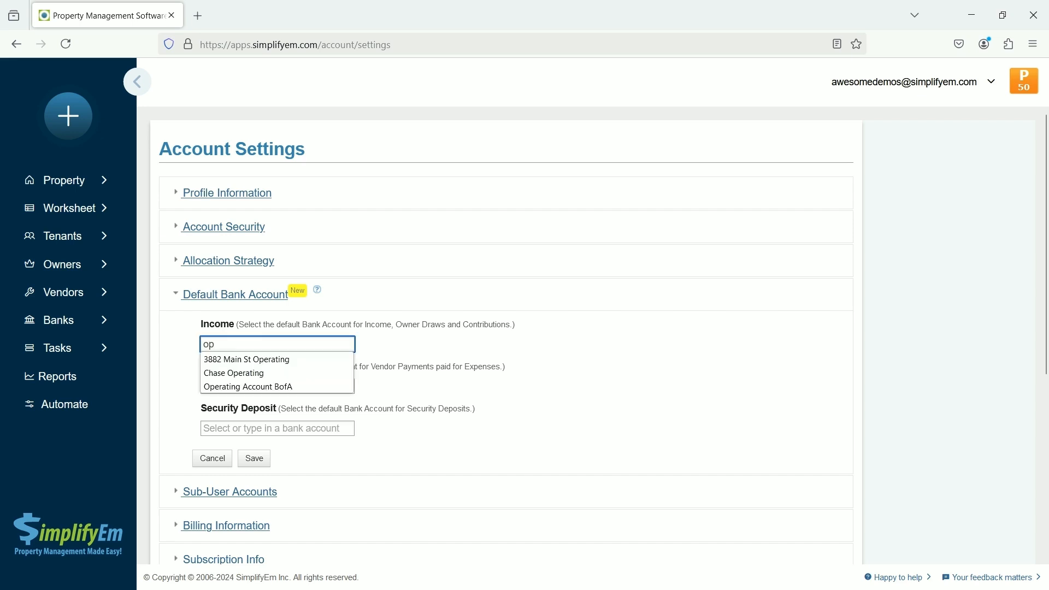
pyautogui.click(258, 386)
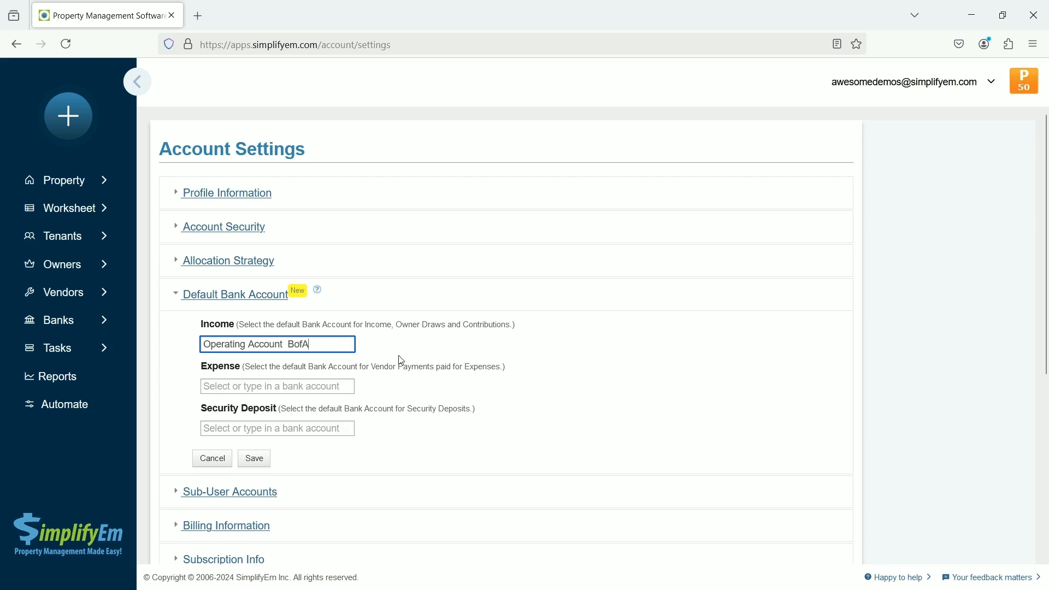
# Choose Operating Account BofA as the default for expenses and security deposits, and save the default bank accounts.
pyautogui.click(320, 386)
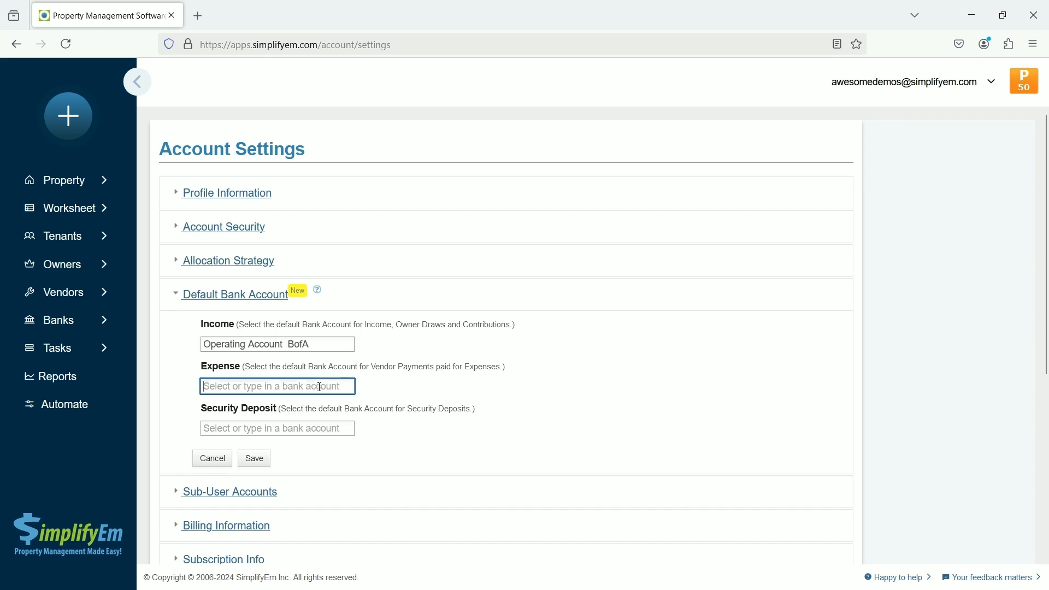
pyautogui.write('op')
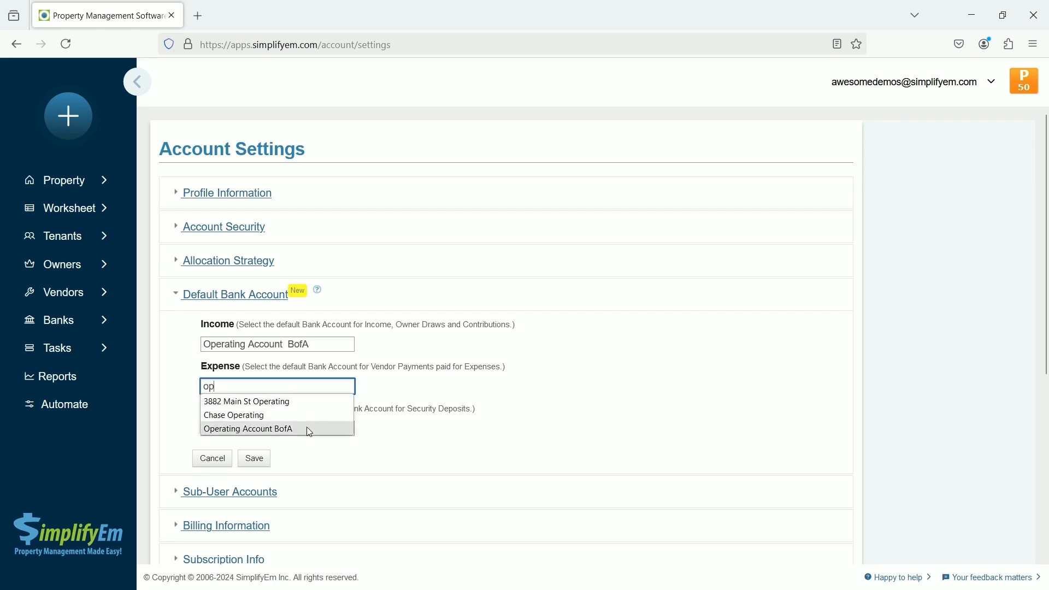
pyautogui.click(307, 427)
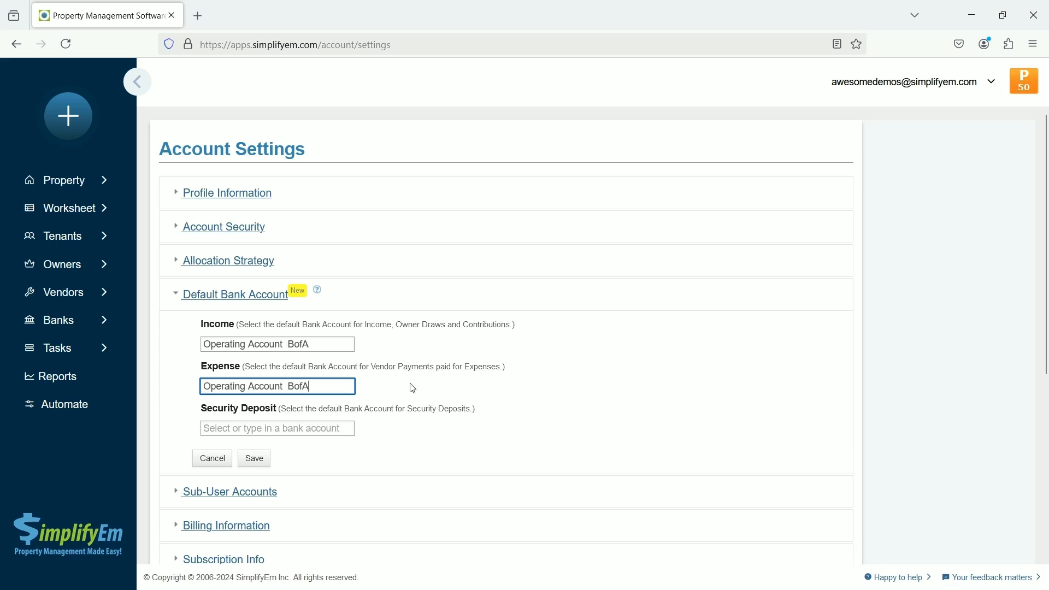
pyautogui.click(268, 430)
pyautogui.write('op')
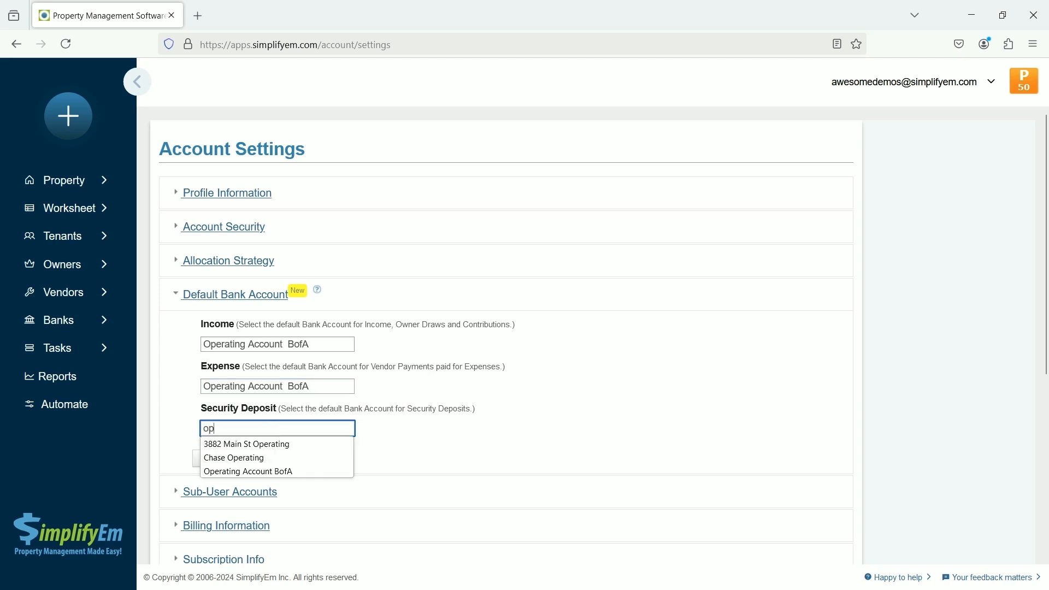
pyautogui.click(278, 473)
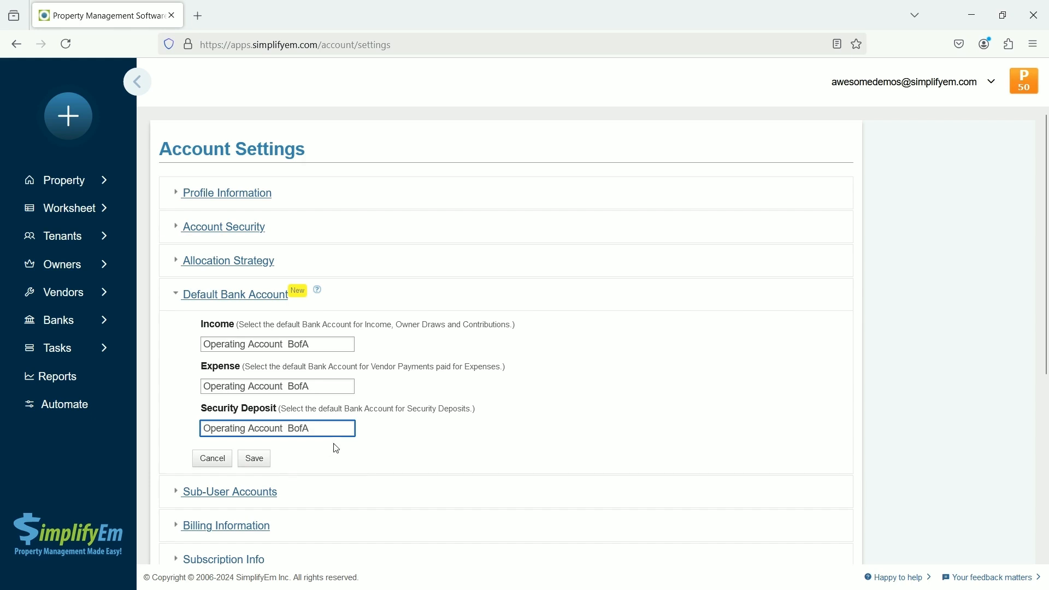
pyautogui.click(264, 462)
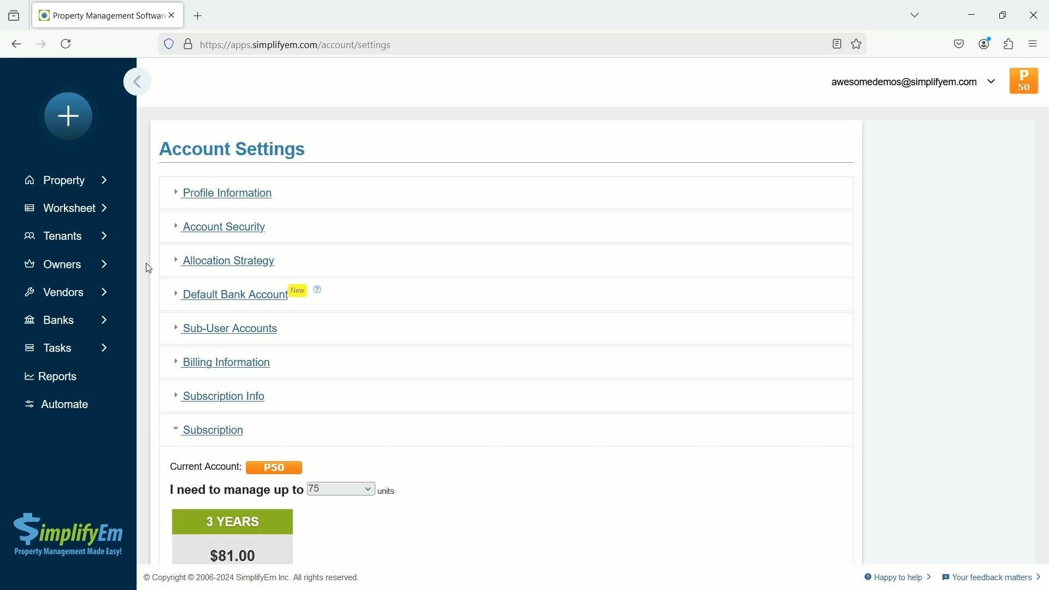
# Open the active duplex property from the property list for editing and expand its default bank account settings.
pyautogui.click(99, 192)
pyautogui.click(158, 182)
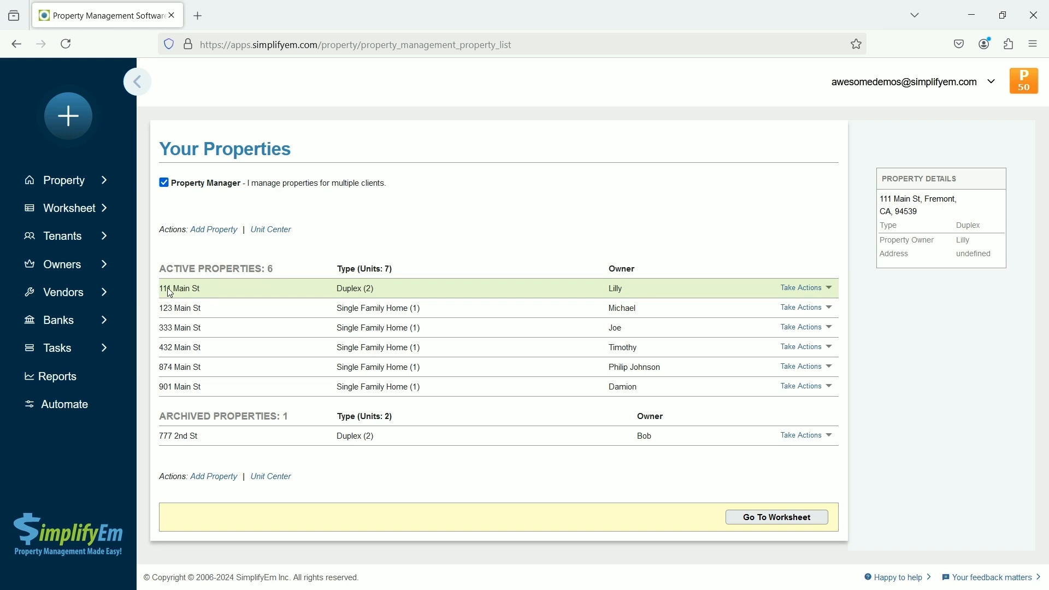
pyautogui.click(806, 287)
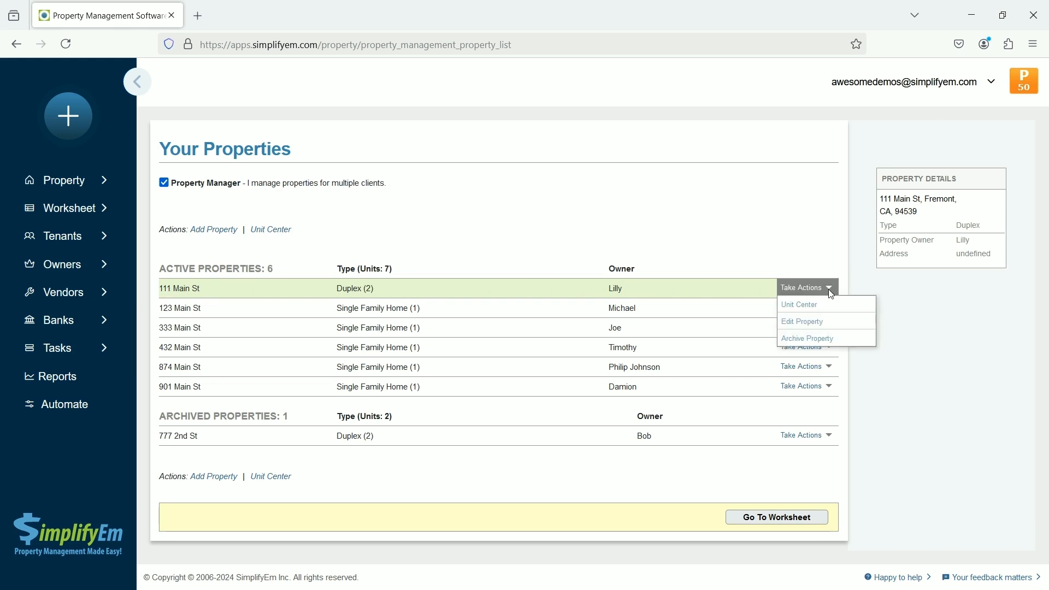
pyautogui.click(816, 329)
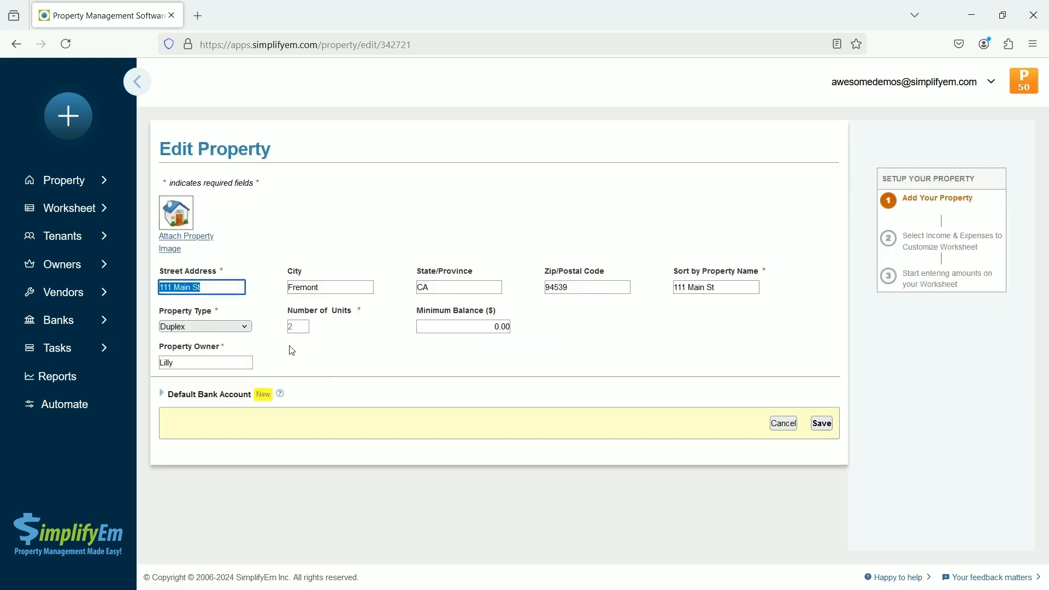
pyautogui.click(169, 396)
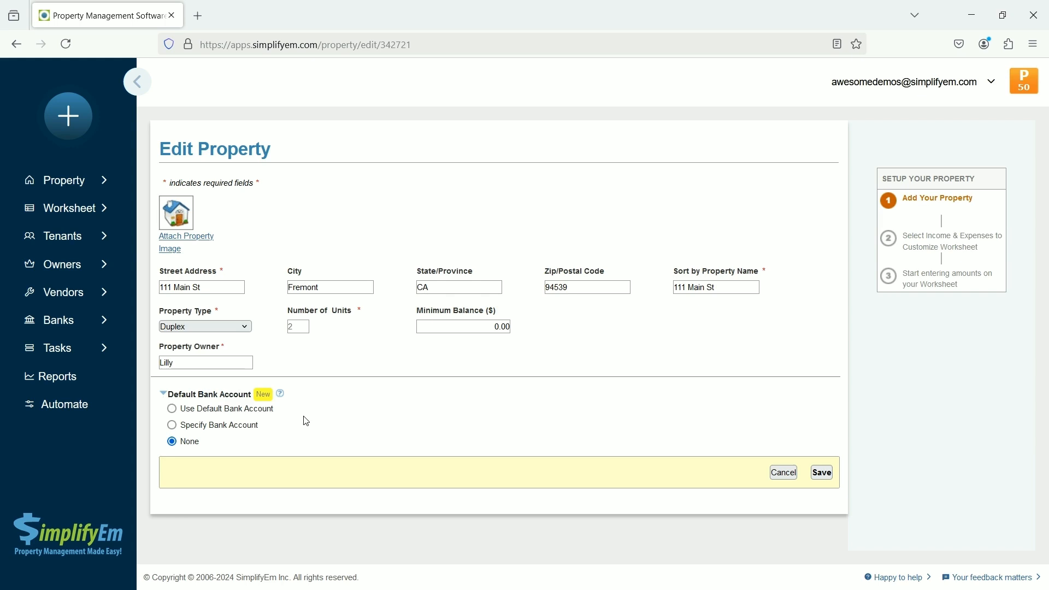
# Set the property to use a specified bank account and choose Operating Account BofA for income.
pyautogui.click(173, 411)
pyautogui.click(174, 429)
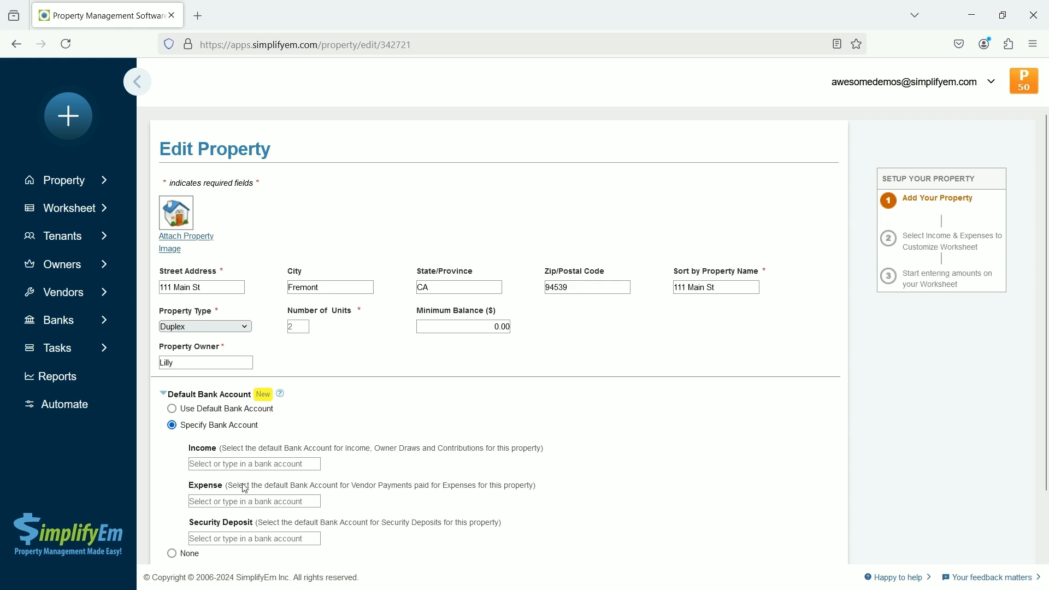
pyautogui.scroll(-2, 387, 469)
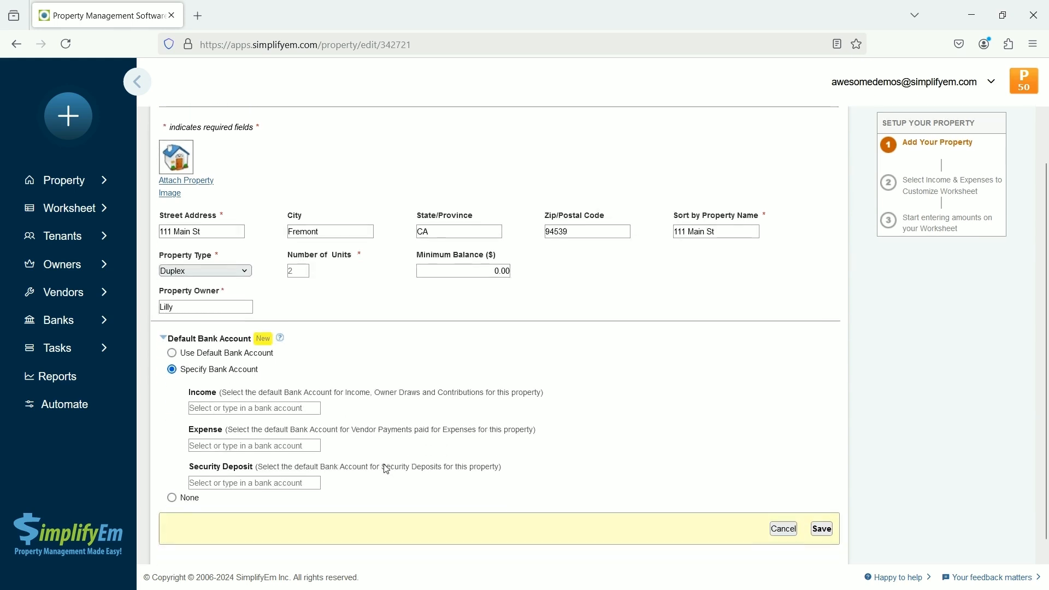
pyautogui.click(271, 413)
pyautogui.write('op')
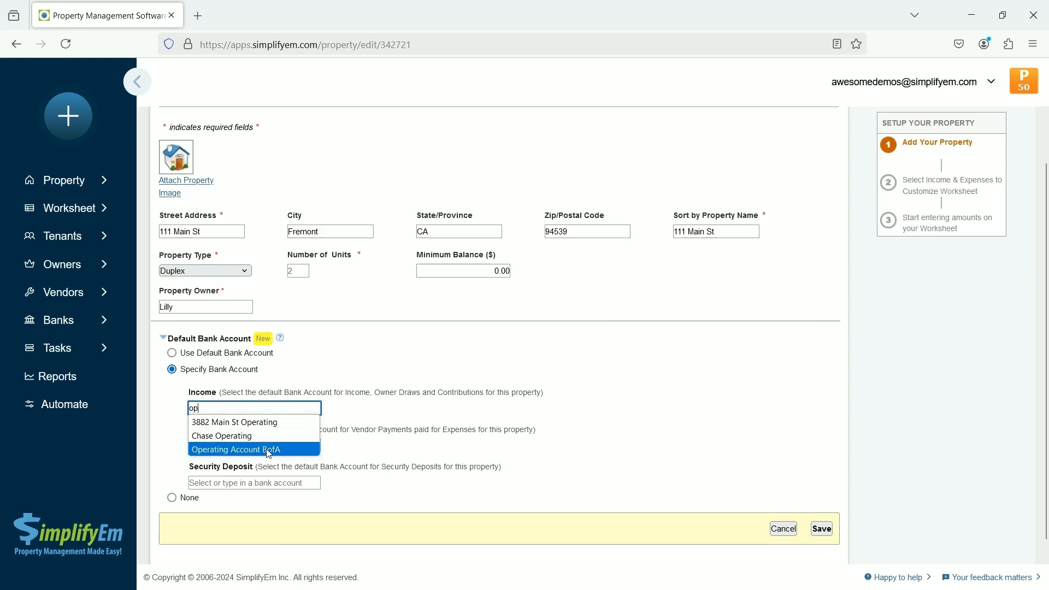
pyautogui.click(270, 452)
# Choose Operating Account BofA for the property's expenses and security deposits, and switch its default bank account option back to None.
pyautogui.click(240, 450)
pyautogui.write('op')
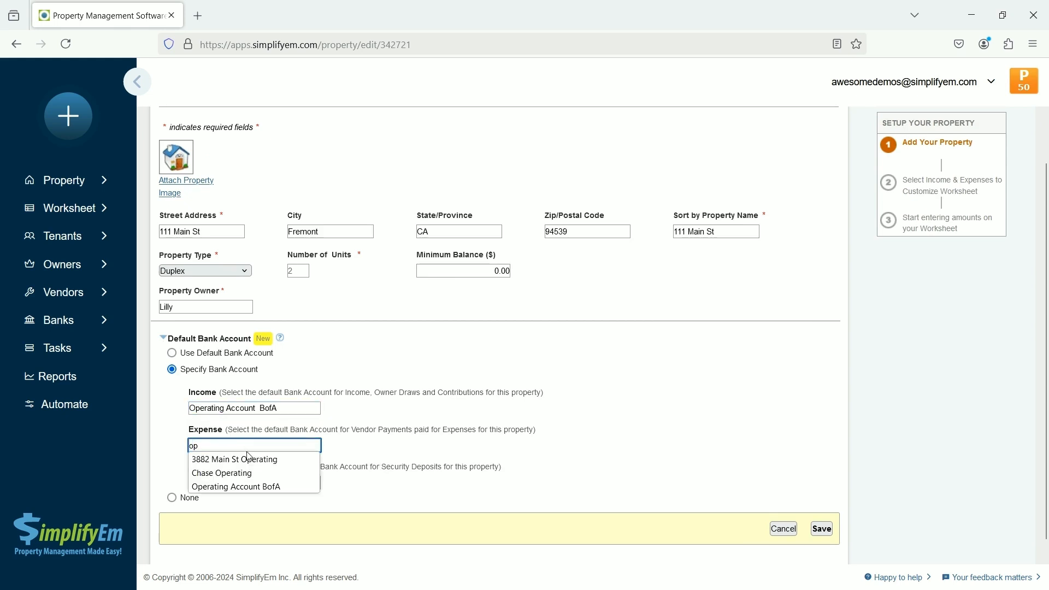
pyautogui.click(231, 484)
pyautogui.click(232, 483)
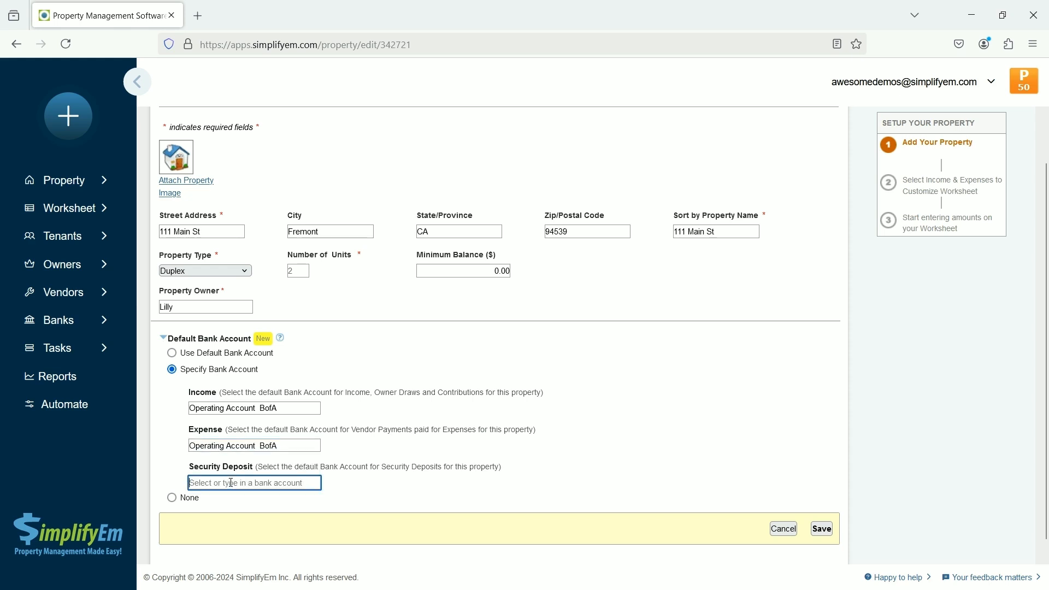
pyautogui.write('op')
pyautogui.click(255, 528)
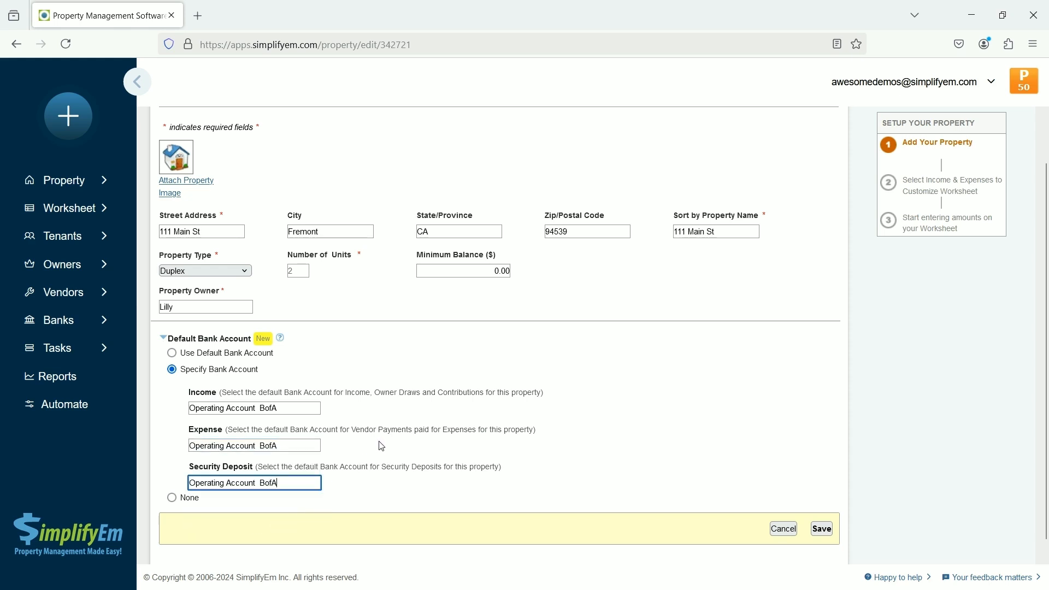
pyautogui.click(172, 499)
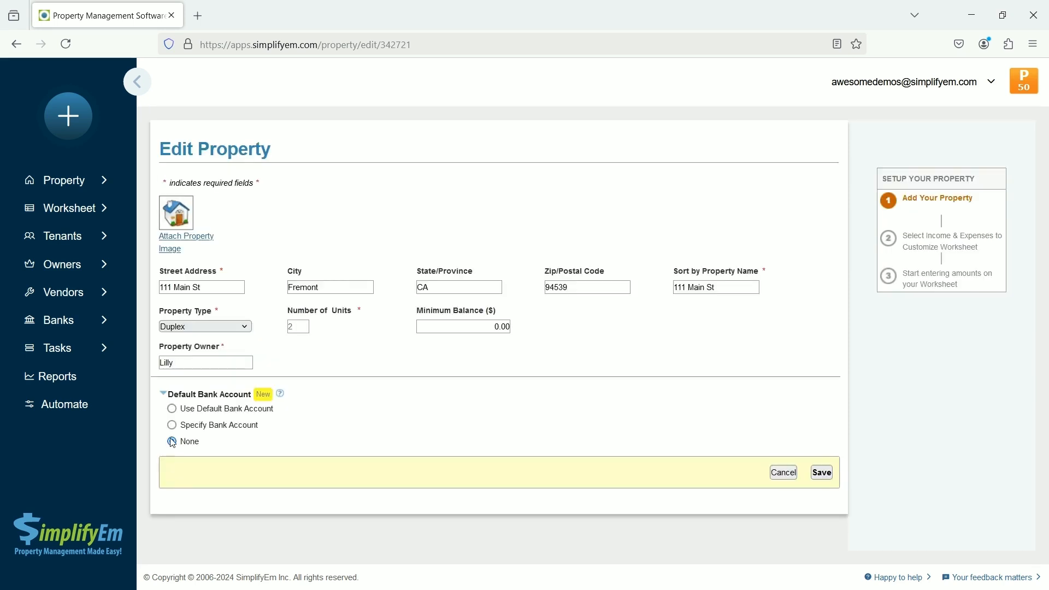